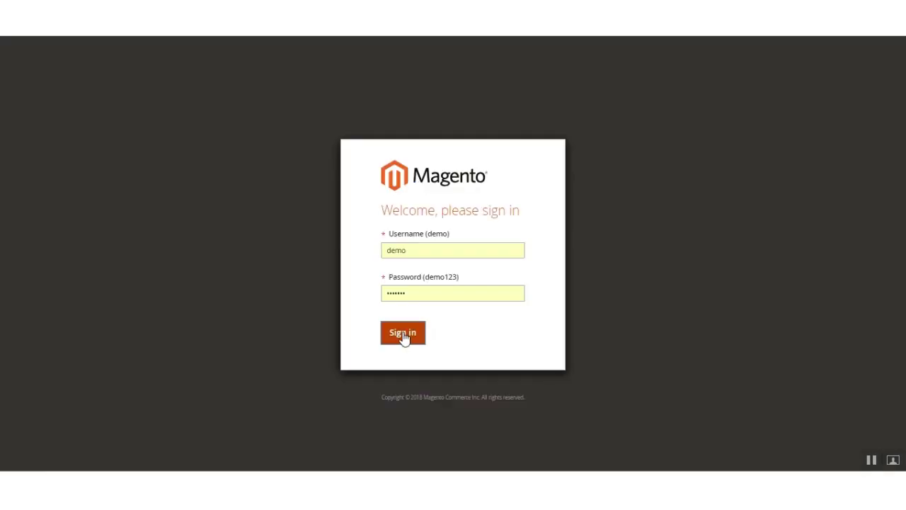
- Sign in to the admin panel and open Stores > Configuration to reach the Webkul settings
{"action": "left_click", "coordinate": [403, 335]}
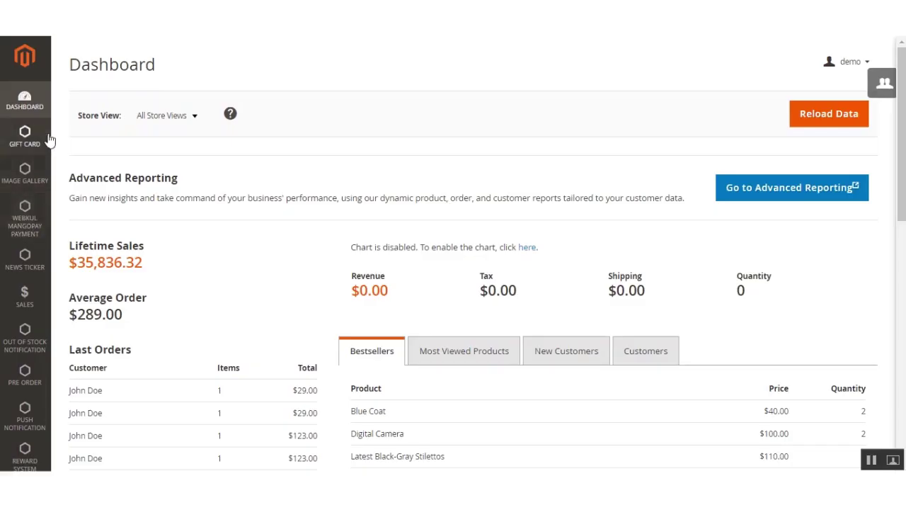
{"action": "scroll", "coordinate": [593, 154], "scroll_direction": "down", "scroll_amount": 5}
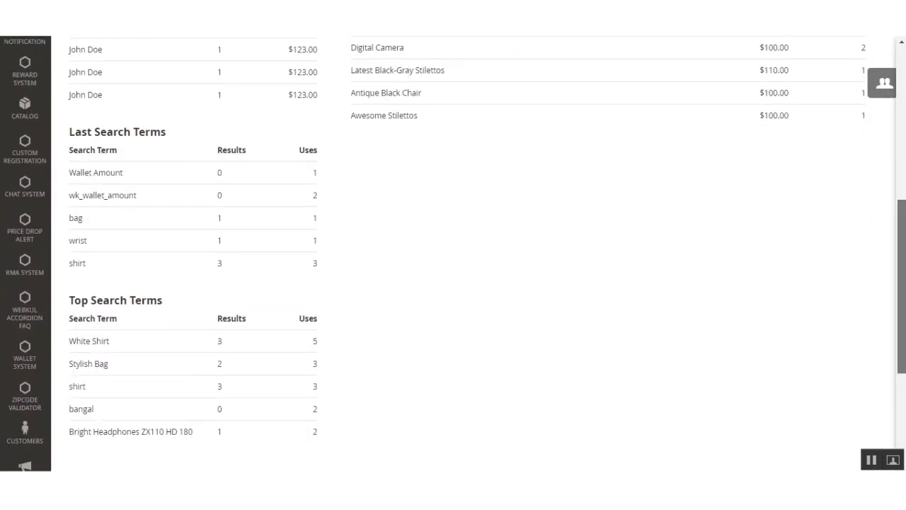
{"action": "scroll", "coordinate": [55, 425], "scroll_direction": "down", "scroll_amount": 3}
{"action": "scroll", "coordinate": [44, 370], "scroll_direction": "up", "scroll_amount": 10}
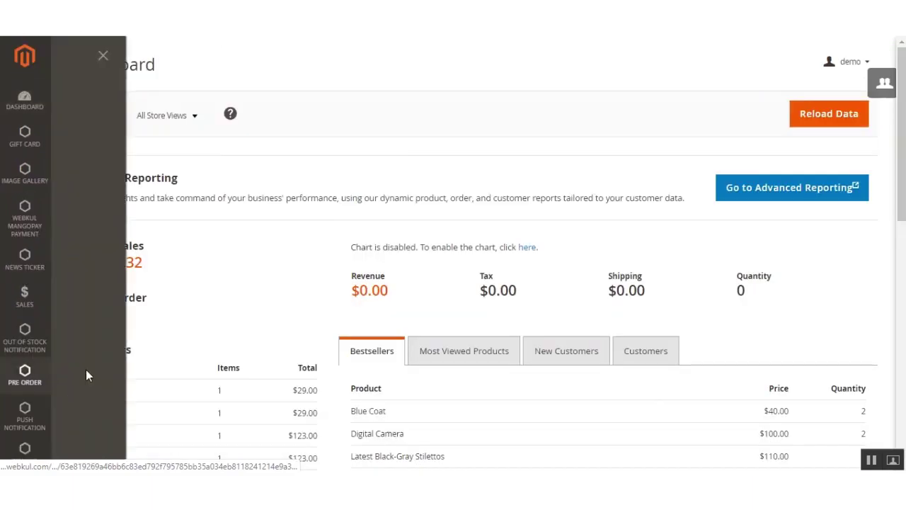
{"action": "left_click", "coordinate": [97, 139]}
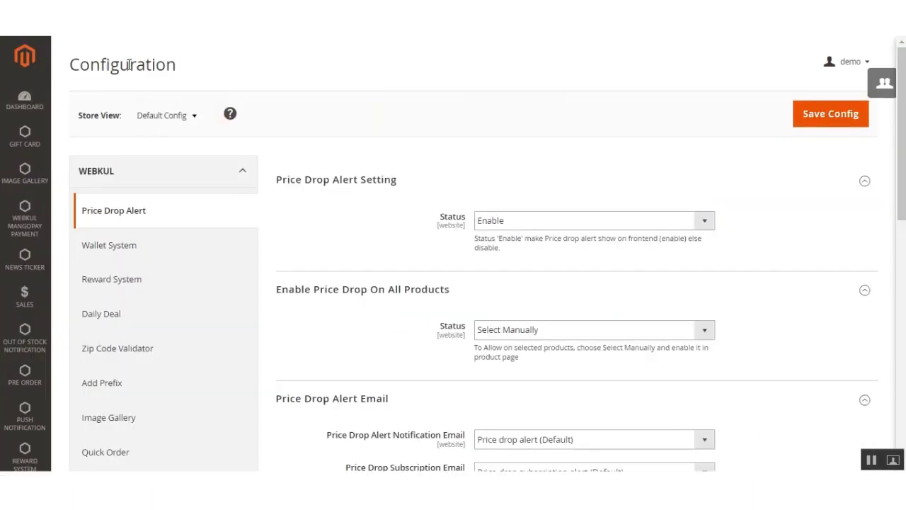
{"action": "double_click", "coordinate": [128, 64]}
- Dismiss the popup and open the Quick Order section under WEBKUL in the Configuration menu
{"action": "left_click", "coordinate": [216, 162]}
{"action": "scroll", "coordinate": [191, 240], "scroll_direction": "down", "scroll_amount": 3}
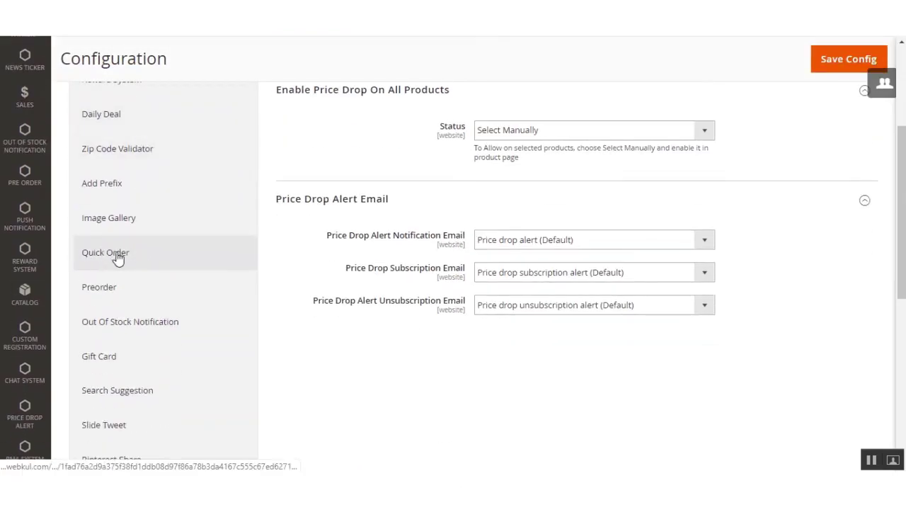
{"action": "left_click", "coordinate": [118, 257]}
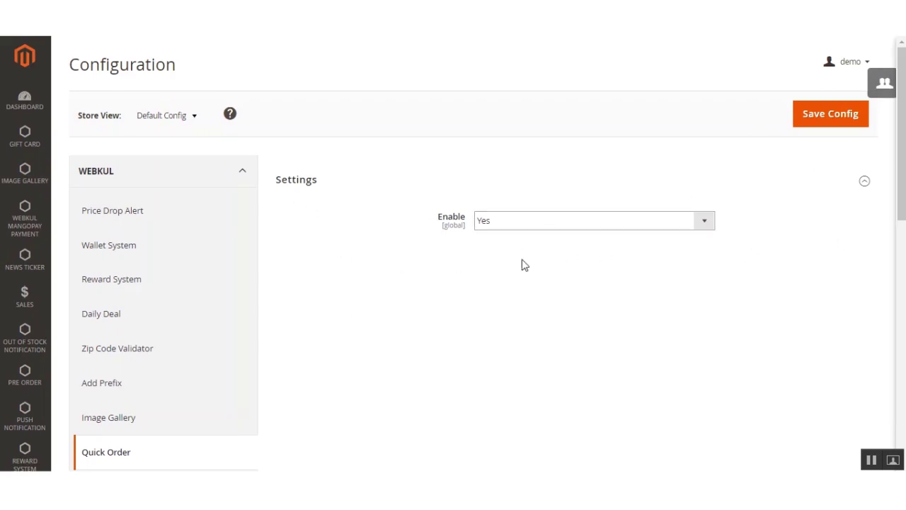
- Set the Quick Order Enable option to Yes and save the configuration
{"action": "left_click", "coordinate": [525, 224]}
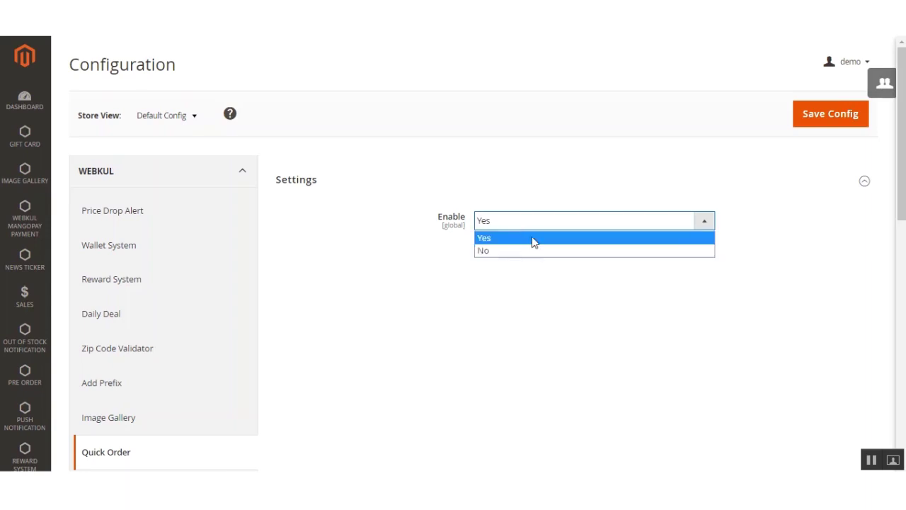
{"action": "left_click", "coordinate": [532, 240]}
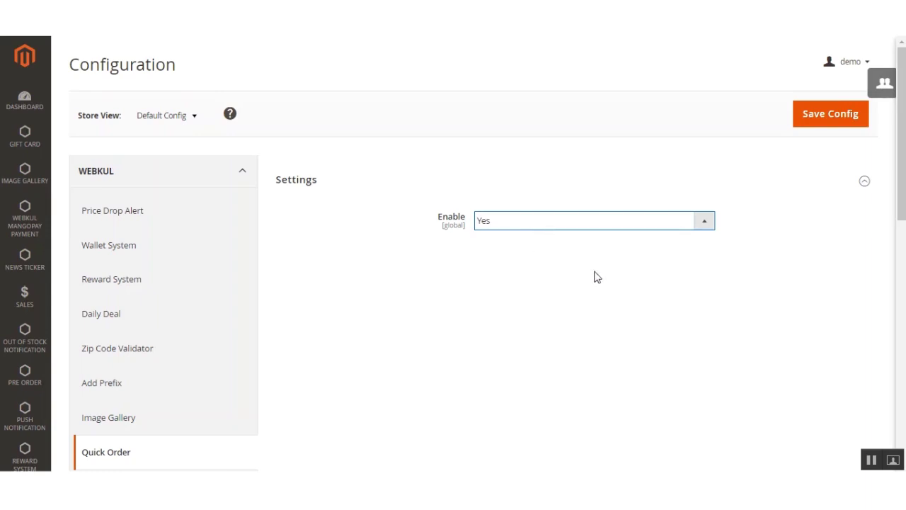
{"action": "left_click", "coordinate": [812, 125]}
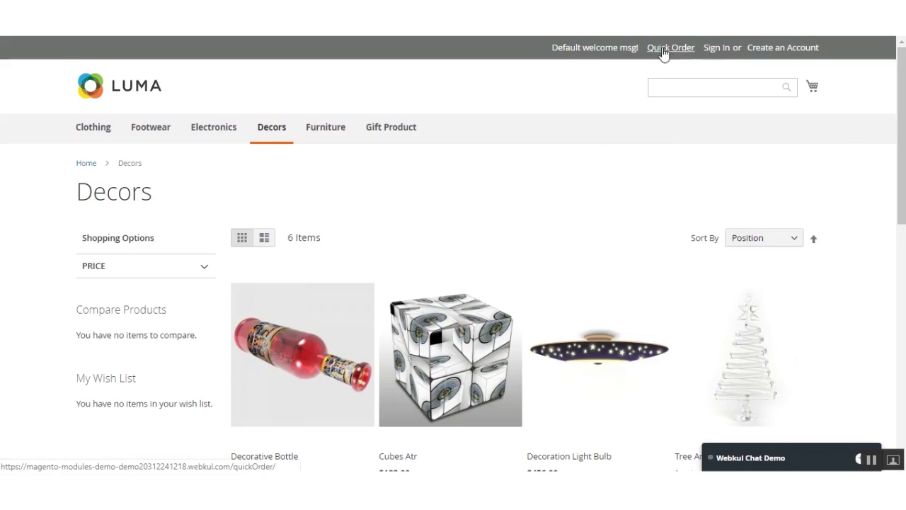
- Open the Quick Order page from the storefront's top header link
{"action": "scroll", "coordinate": [902, 141], "scroll_direction": "down", "scroll_amount": 3}
{"action": "scroll", "coordinate": [901, 212], "scroll_direction": "down", "scroll_amount": 5}
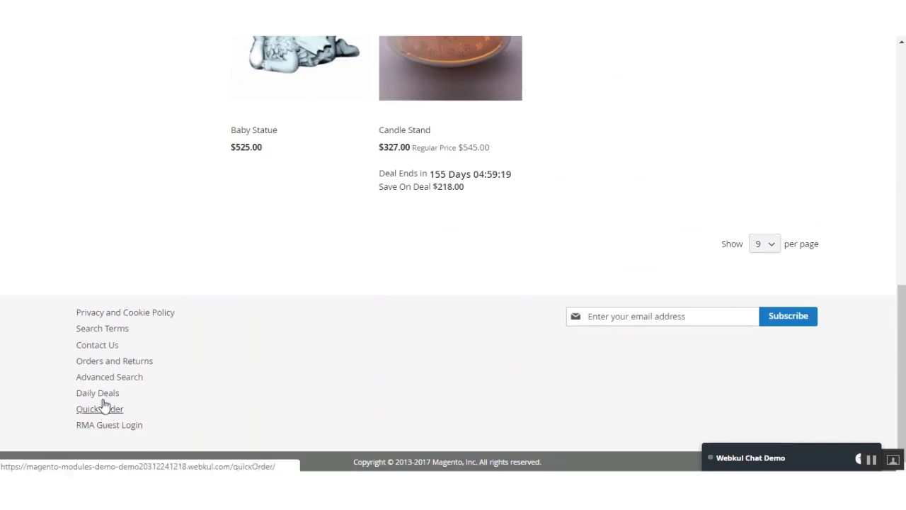
{"action": "scroll", "coordinate": [394, 371], "scroll_direction": "up", "scroll_amount": 8}
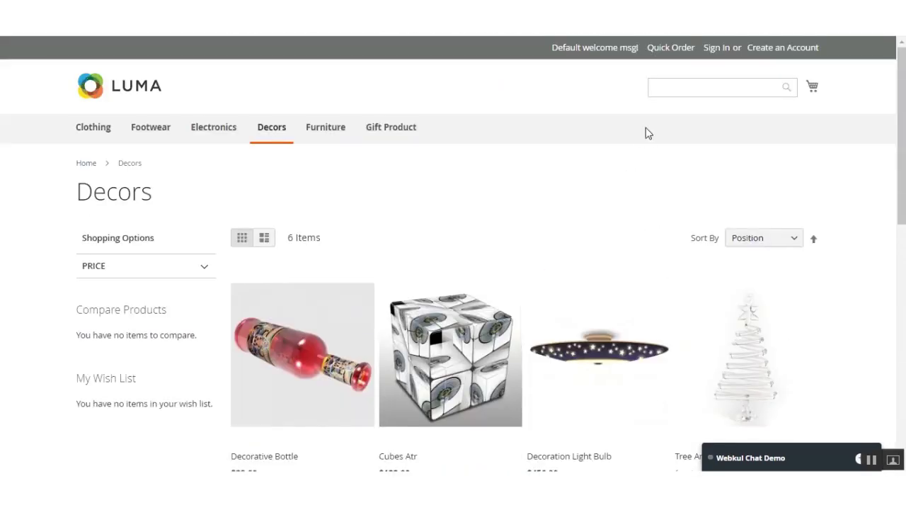
{"action": "left_click", "coordinate": [671, 48]}
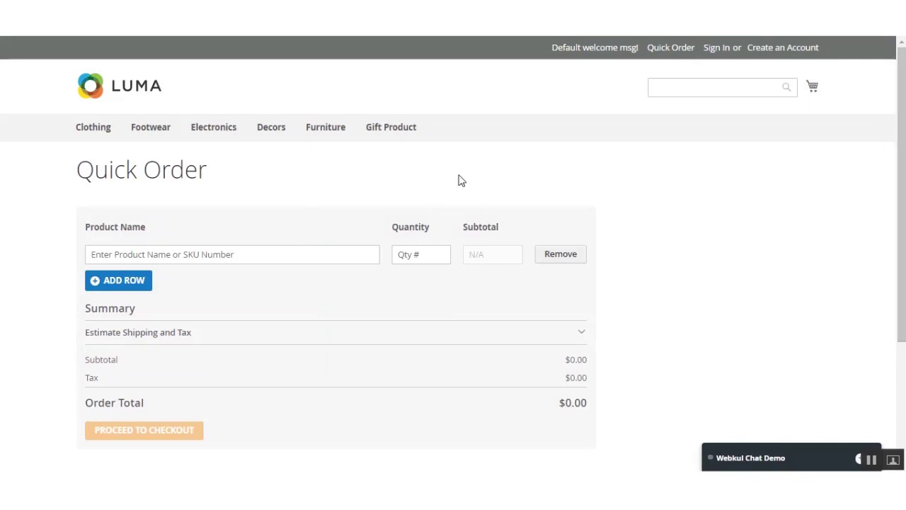
- Search 'watch' in the first row, add Wrist Watch, and check the mini-cart
{"action": "left_click_drag", "start_coordinate": [92, 170], "coordinate": [212, 177]}
{"action": "left_click", "coordinate": [122, 255]}
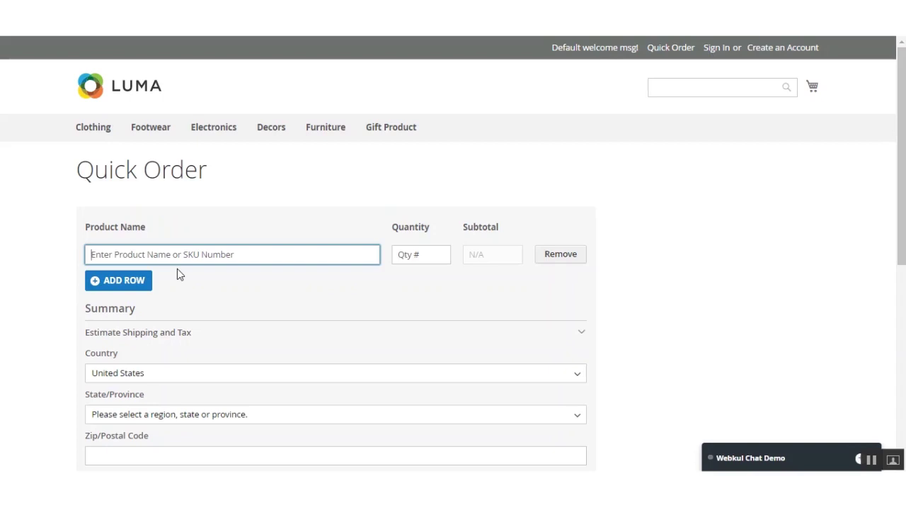
{"action": "type", "text": "watch"}
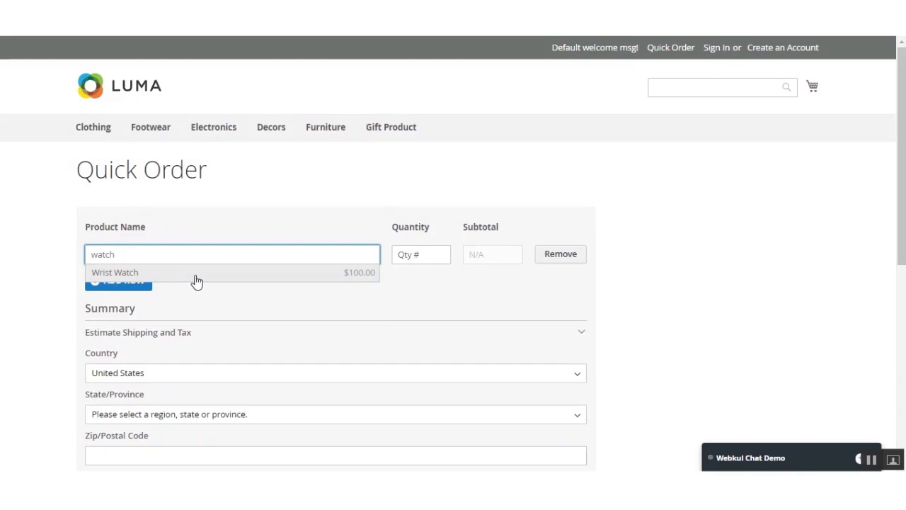
{"action": "left_click", "coordinate": [197, 279]}
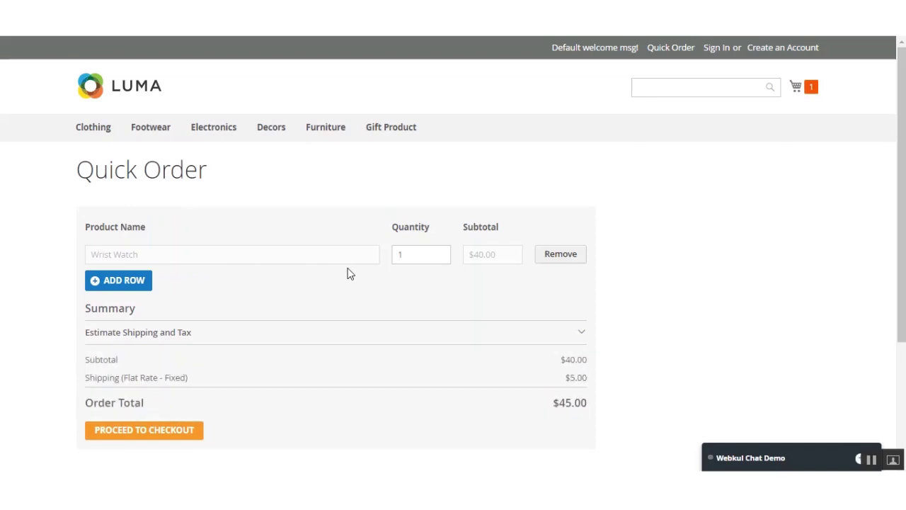
{"action": "left_click", "coordinate": [814, 89]}
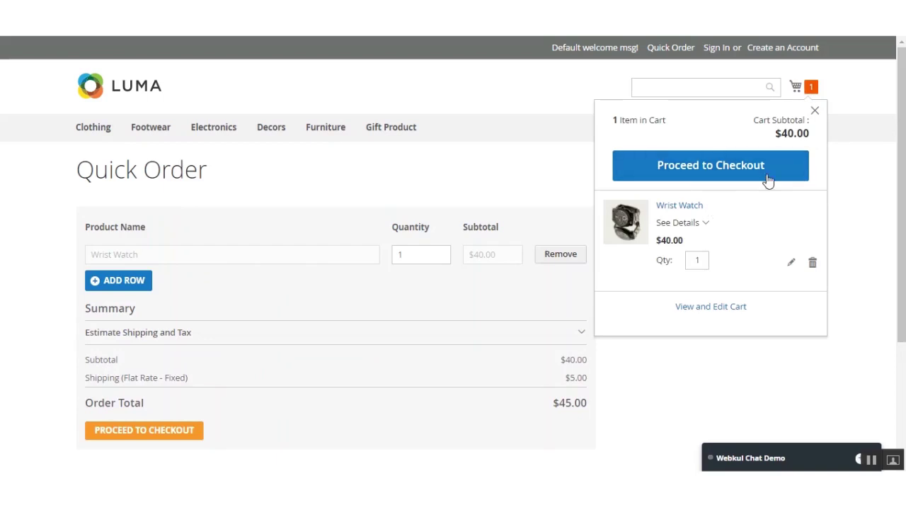
{"action": "left_click", "coordinate": [855, 111]}
- Change the Wrist Watch quantity to 2 and confirm the cart shows 2 items
{"action": "scroll", "coordinate": [708, 170], "scroll_direction": "down", "scroll_amount": 1}
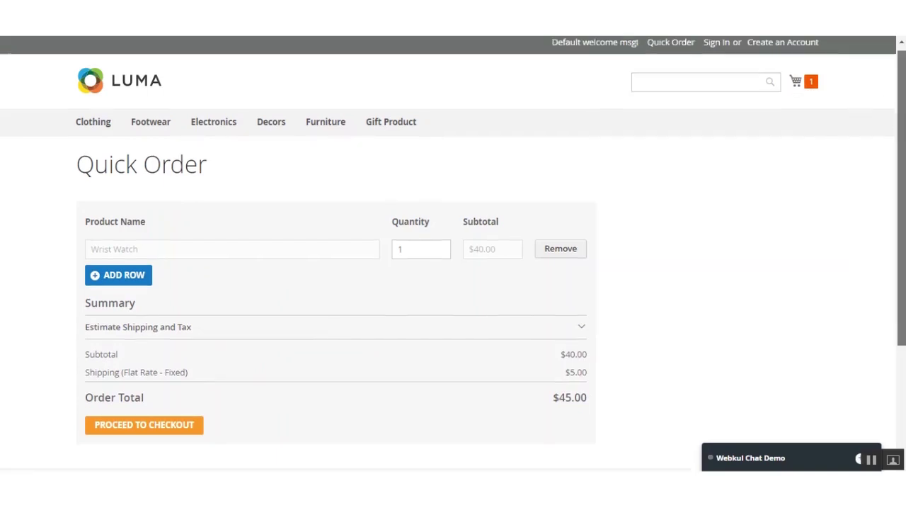
{"action": "double_click", "coordinate": [426, 226]}
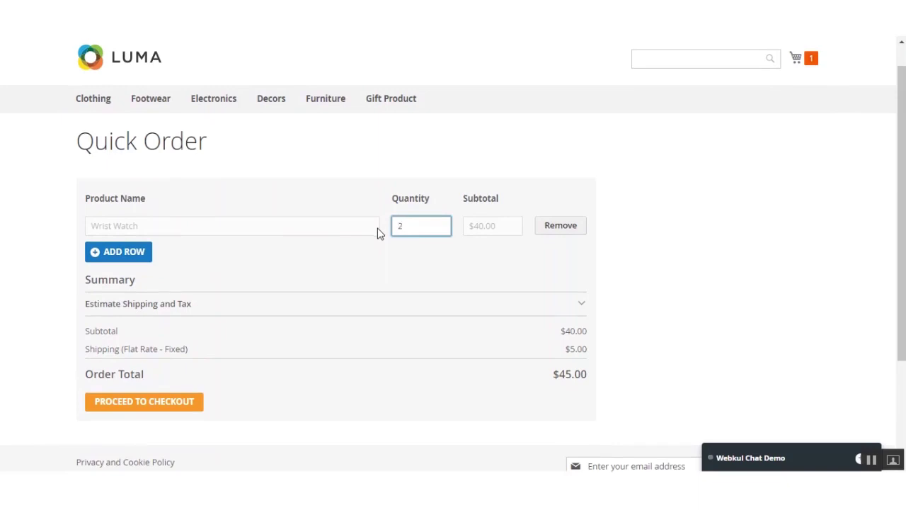
{"action": "left_click", "coordinate": [649, 244]}
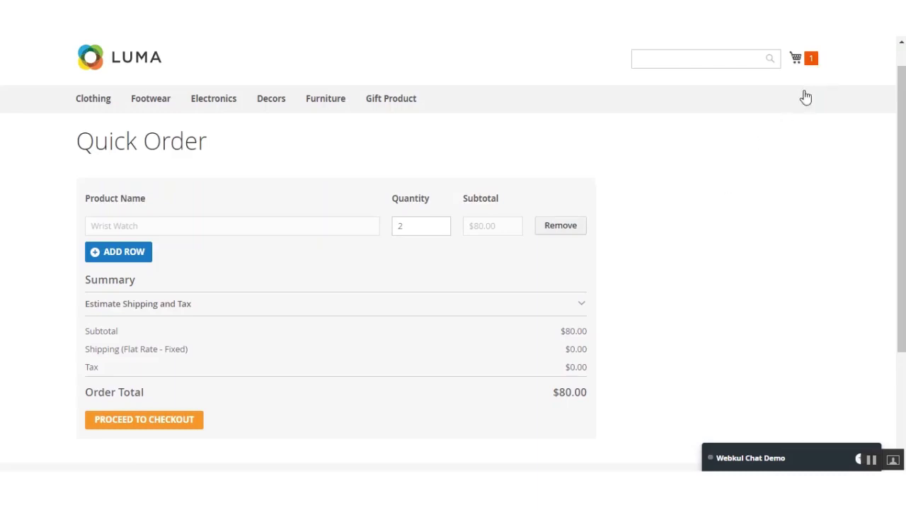
{"action": "left_click", "coordinate": [809, 62]}
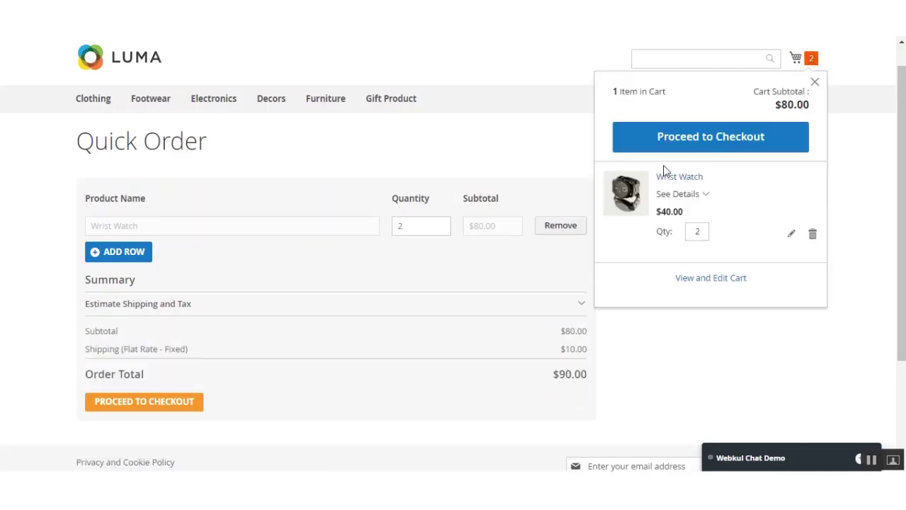
{"action": "left_click", "coordinate": [854, 84]}
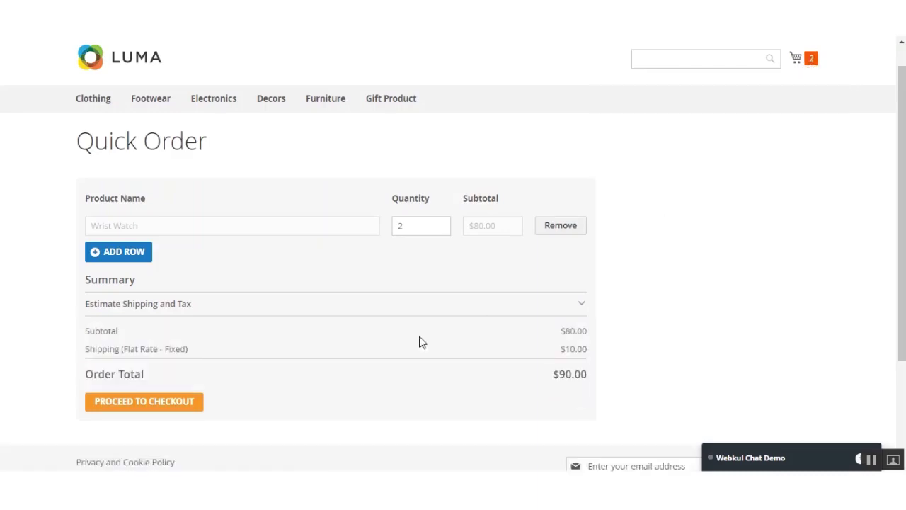
- Add a second row with Nikon Camera 8X zoom found by searching 'nikon', then check the cart
{"action": "left_click", "coordinate": [117, 253]}
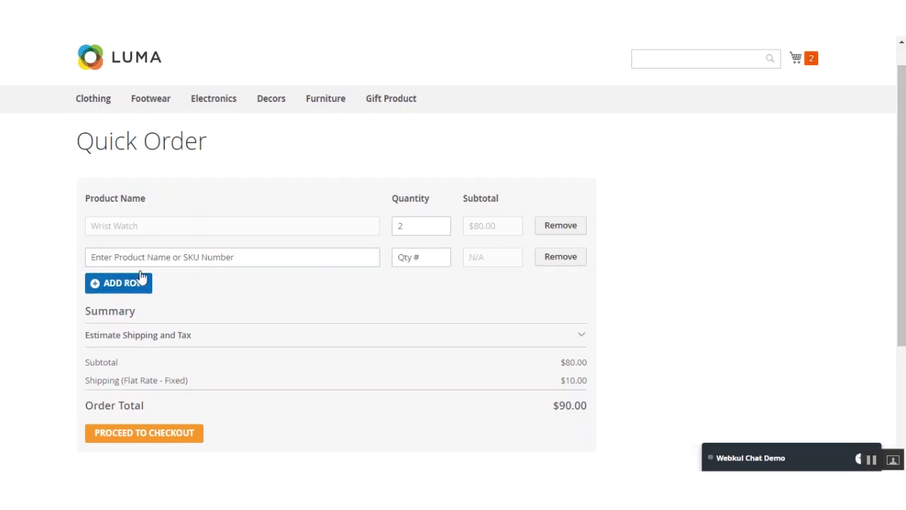
{"action": "left_click", "coordinate": [161, 259]}
{"action": "type", "text": "nikon"}
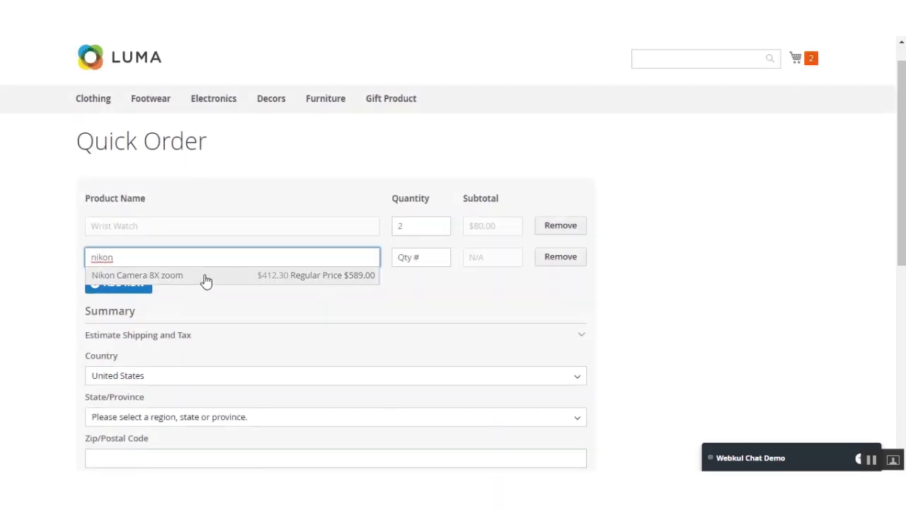
{"action": "left_click", "coordinate": [205, 276]}
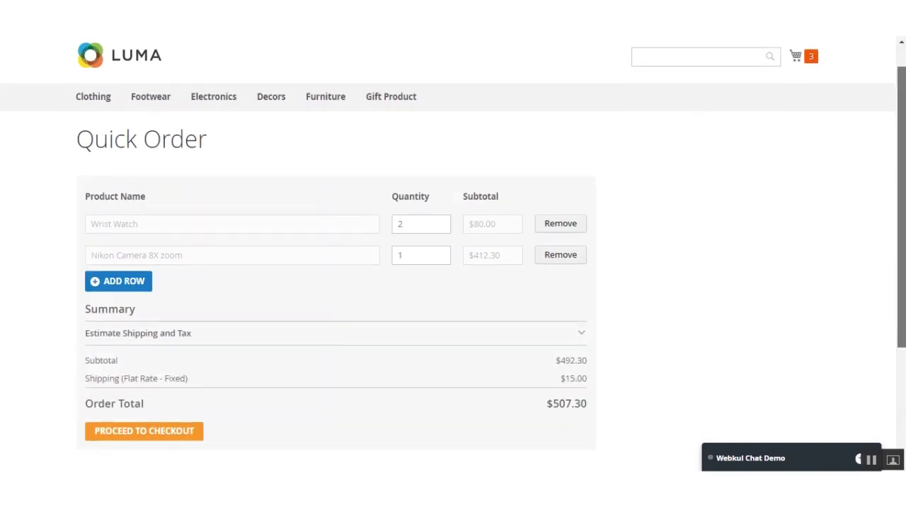
{"action": "left_click", "coordinate": [812, 61]}
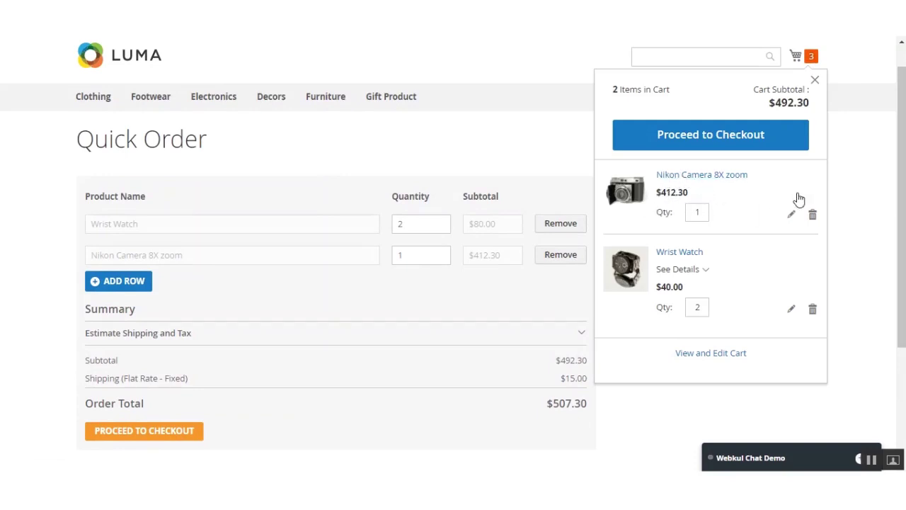
{"action": "left_click", "coordinate": [815, 80]}
- Add Decoration Light Bulb in a third row with quantity 2 and review the cart
{"action": "left_click", "coordinate": [124, 281]}
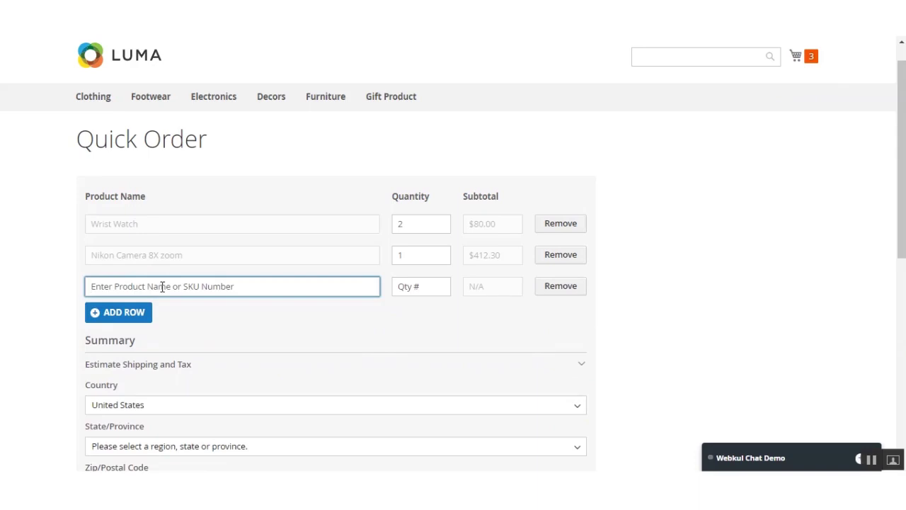
{"action": "type", "text": "decor"}
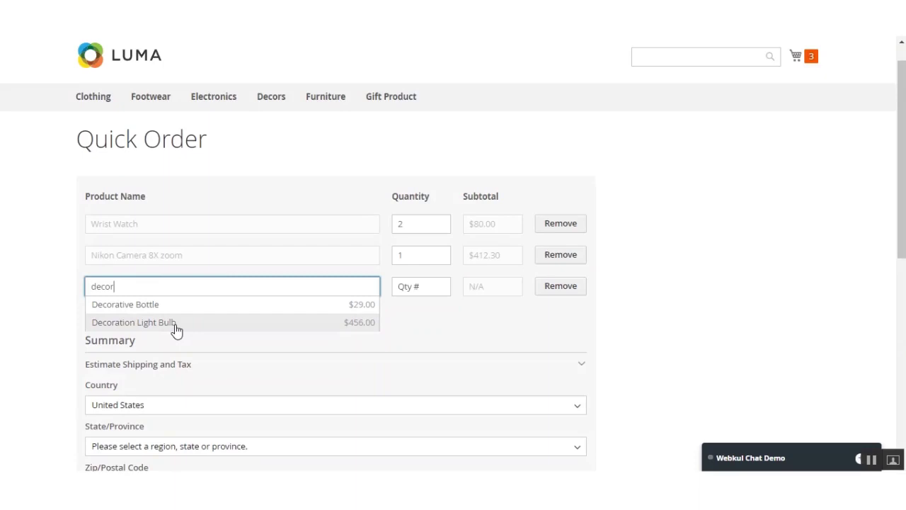
{"action": "left_click", "coordinate": [176, 324]}
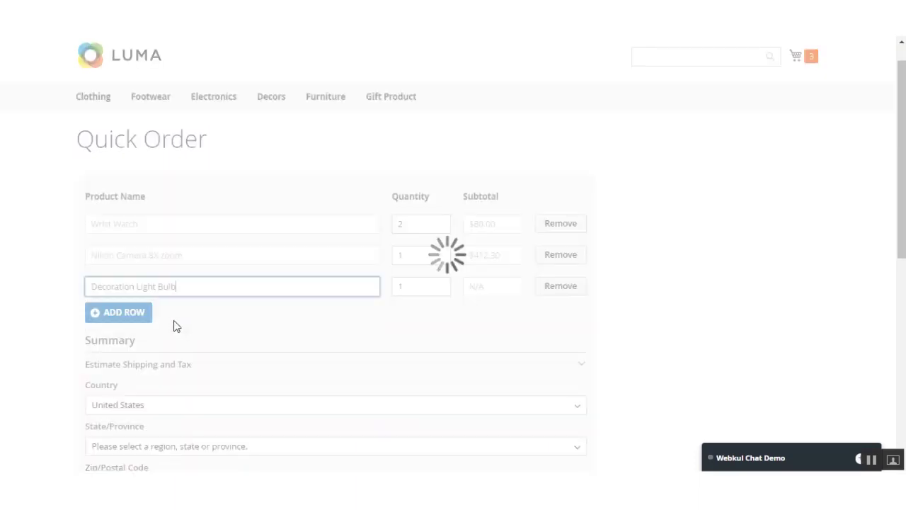
{"action": "double_click", "coordinate": [411, 286]}
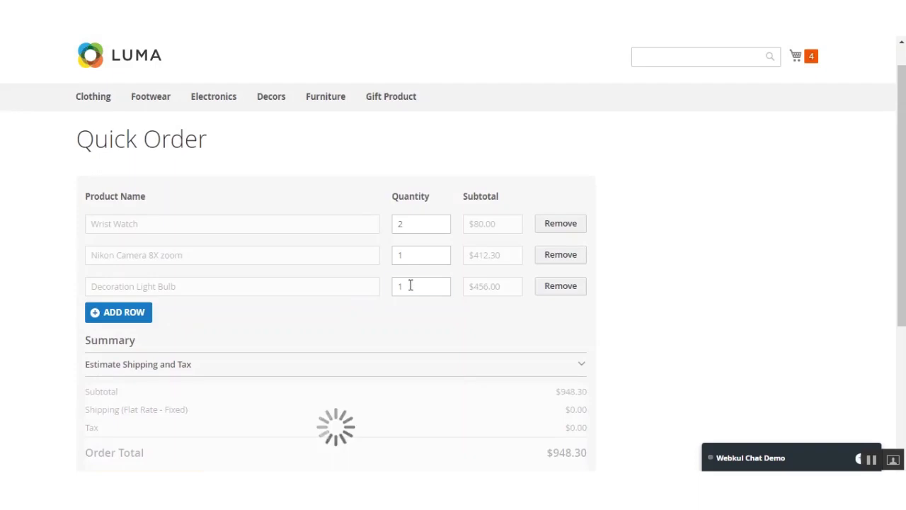
{"action": "type", "text": "2"}
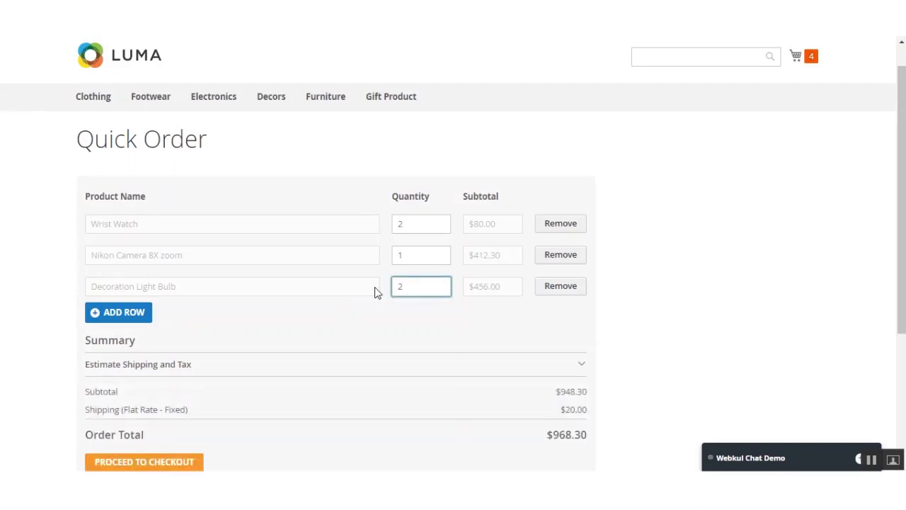
{"action": "left_click", "coordinate": [737, 260]}
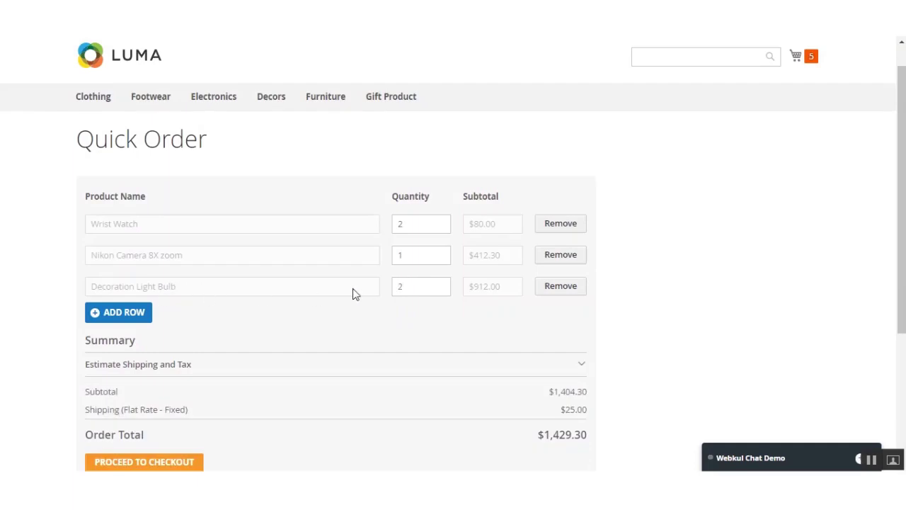
{"action": "left_click", "coordinate": [807, 60]}
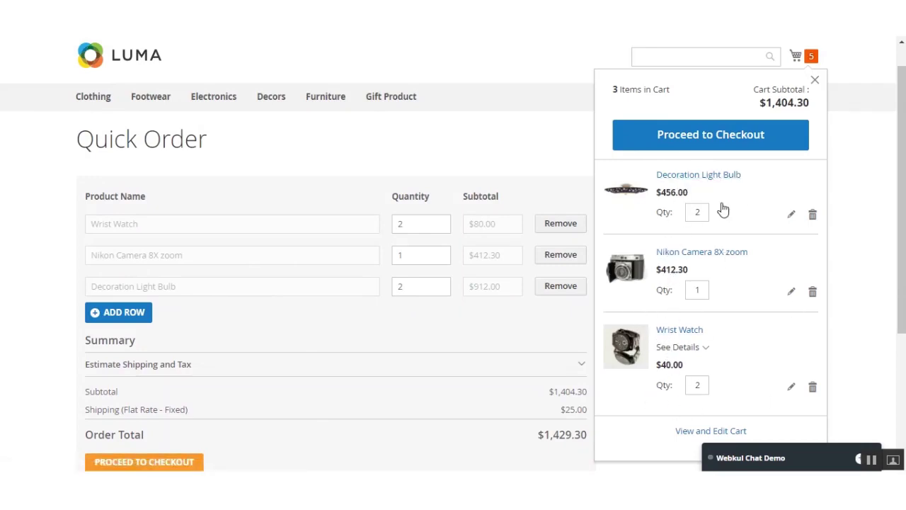
- Expand Estimate Shipping and Tax and choose India as the country
{"action": "left_click", "coordinate": [814, 79]}
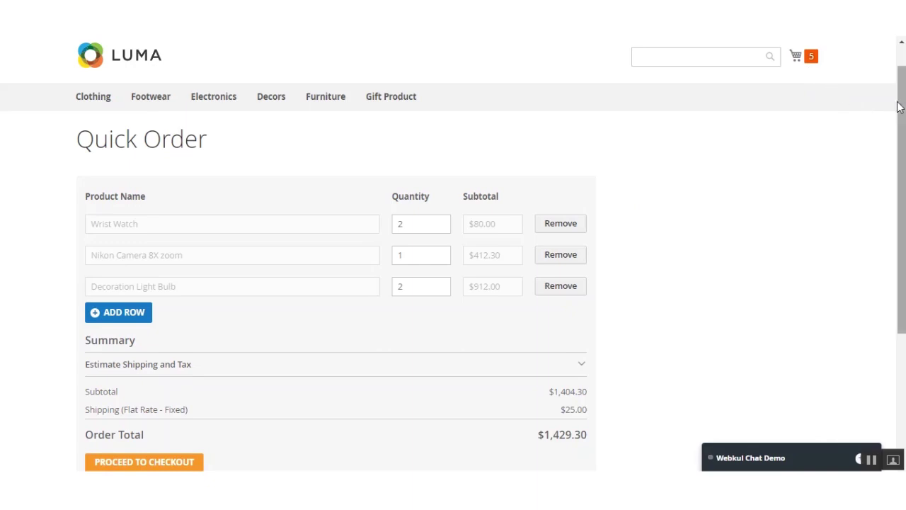
{"action": "scroll", "coordinate": [898, 106], "scroll_direction": "down", "scroll_amount": 1}
{"action": "scroll", "coordinate": [766, 230], "scroll_direction": "down", "scroll_amount": 1}
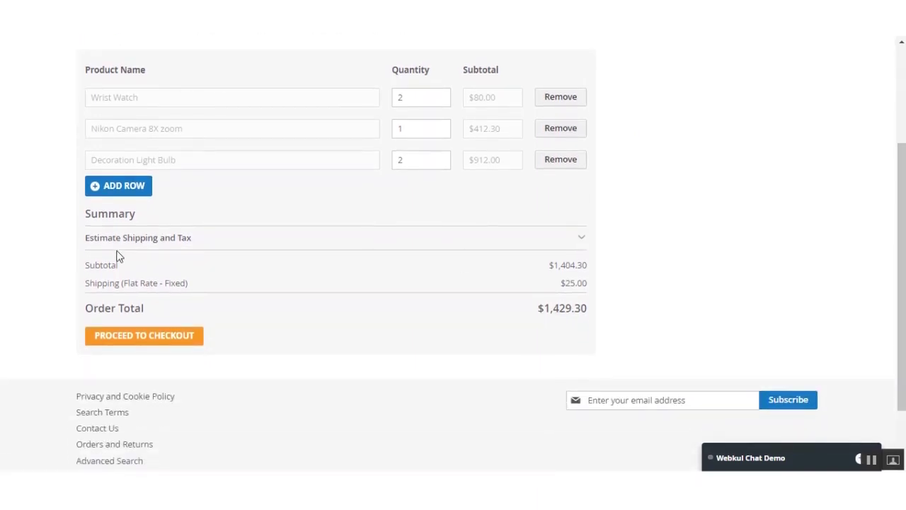
{"action": "left_click", "coordinate": [581, 240]}
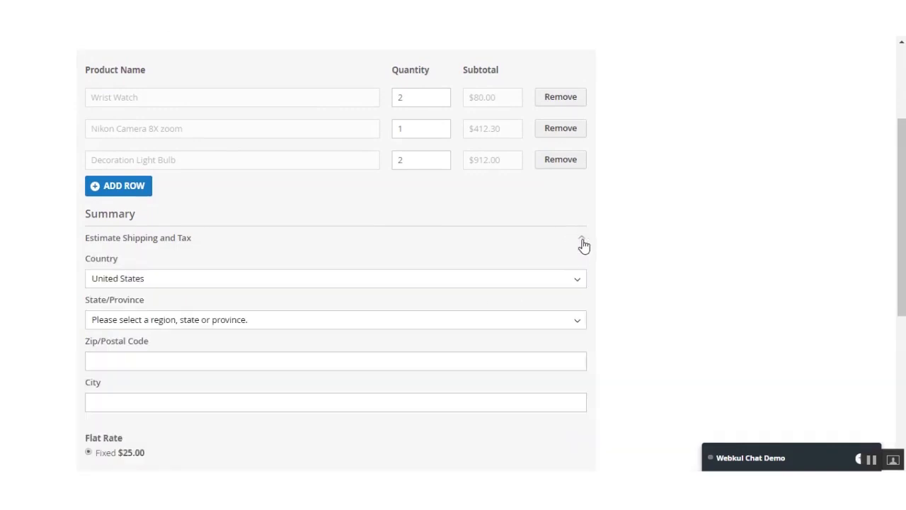
{"action": "left_click", "coordinate": [177, 282]}
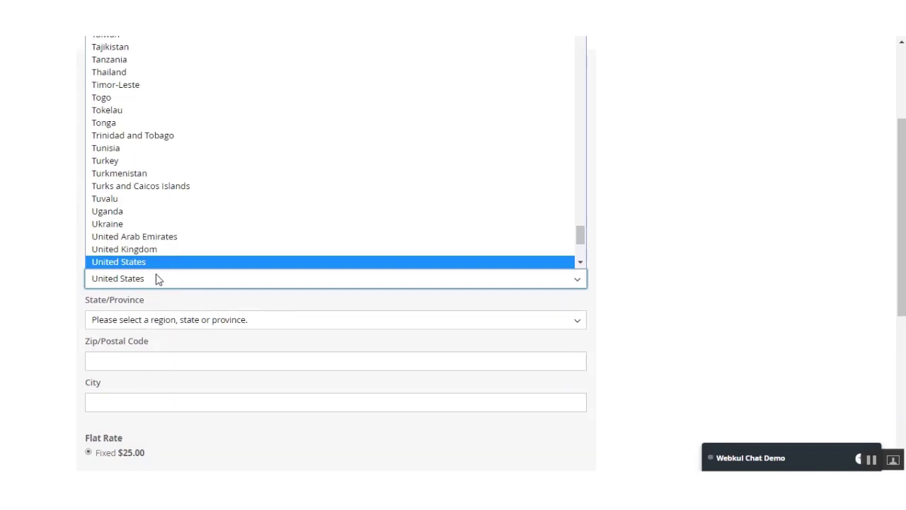
{"action": "key", "text": "i"}
{"action": "key", "text": "n"}
{"action": "key", "text": "Return"}
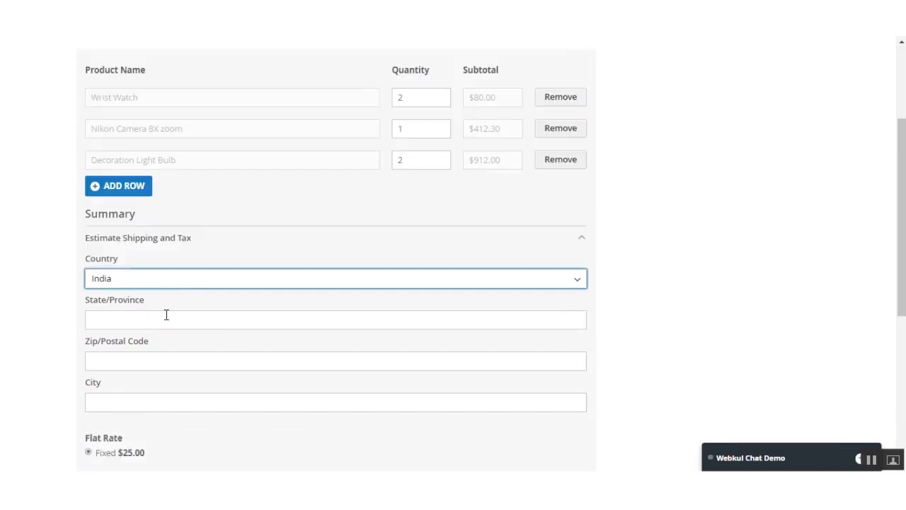
- Enter Uttar Pradesh as state, the zip code, and Noida as city to update the estimate
{"action": "left_click", "coordinate": [166, 314]}
{"action": "type", "text": "Uttart"}
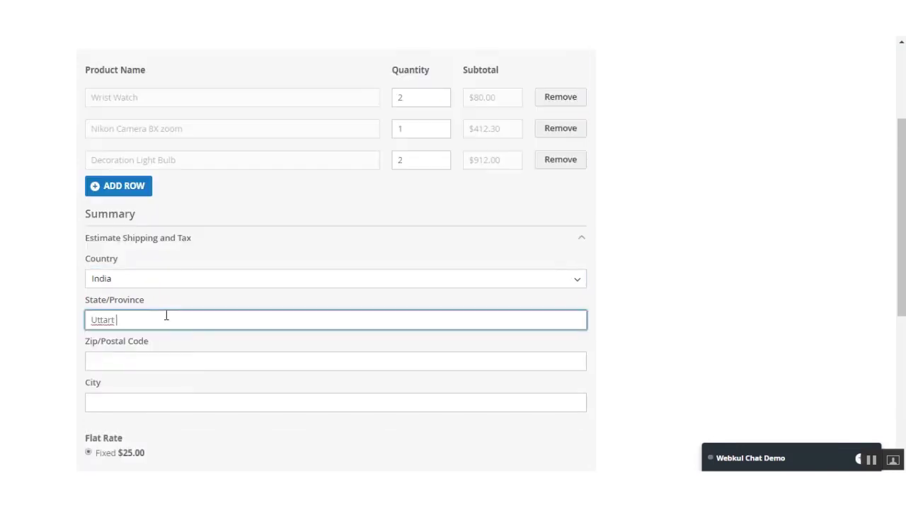
{"action": "key", "text": "BackSpace"}
{"action": "type", "text": "Pras"}
{"action": "key", "text": "BackSpace"}
{"action": "type", "text": "desh"}
{"action": "left_click", "coordinate": [173, 361]}
{"action": "type", "text": "2"}
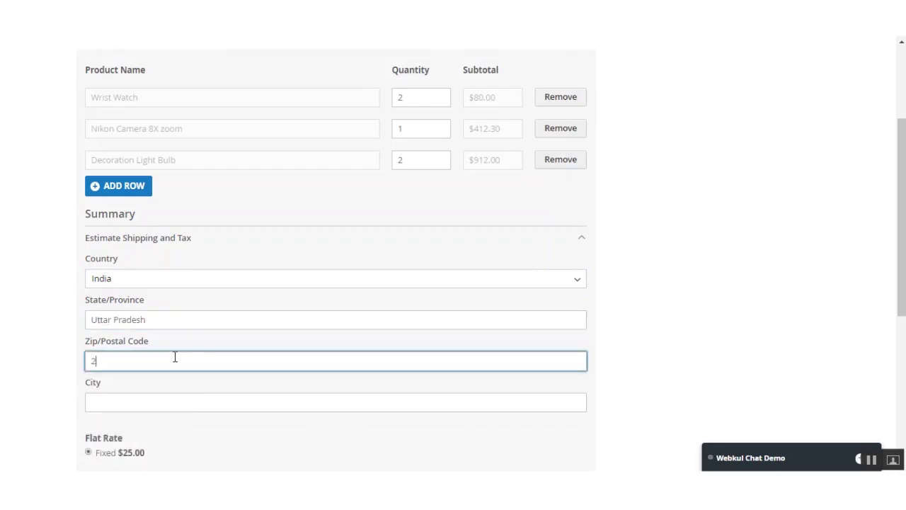
{"action": "type", "text": "01301"}
{"action": "left_click", "coordinate": [237, 405]}
{"action": "type", "text": "Noida"}
{"action": "left_click", "coordinate": [700, 203]}
{"action": "scroll", "coordinate": [710, 232], "scroll_direction": "down", "scroll_amount": 1}
{"action": "scroll", "coordinate": [709, 232], "scroll_direction": "down", "scroll_amount": 1}
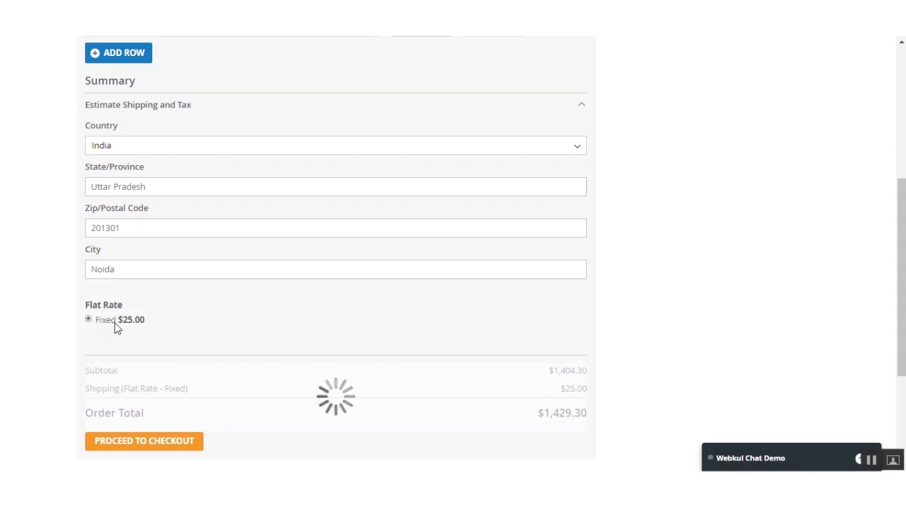
- Proceed to checkout from the Quick Order summary with the $1,429.30 total
{"action": "left_click_drag", "start_coordinate": [899, 226], "coordinate": [902, 275]}
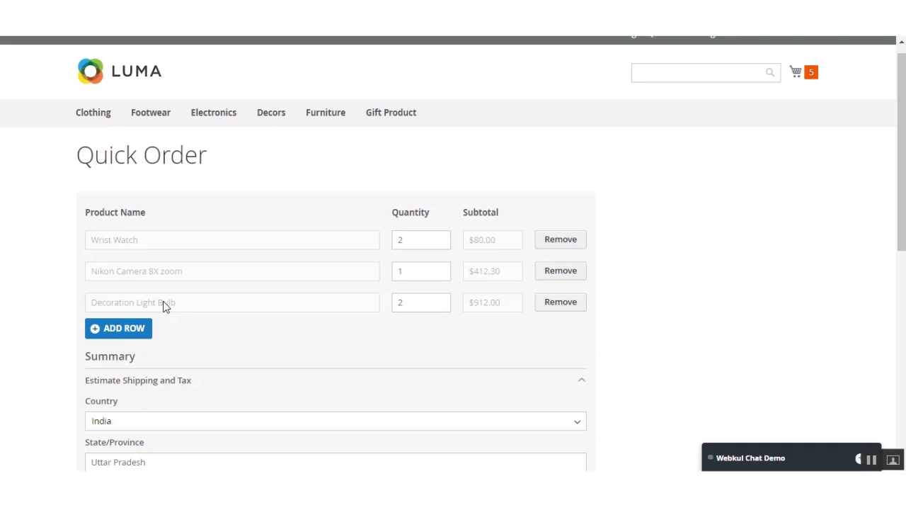
{"action": "left_click_drag", "start_coordinate": [901, 205], "coordinate": [902, 386]}
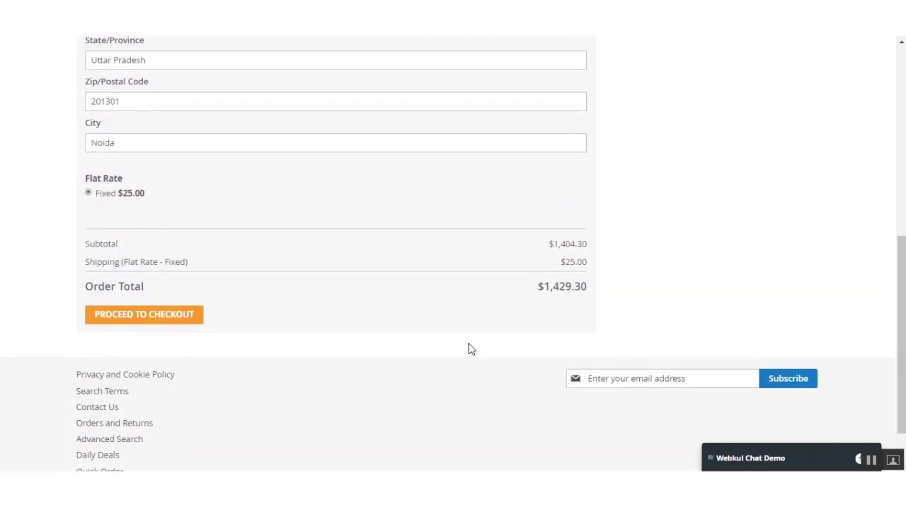
{"action": "left_click", "coordinate": [162, 319]}
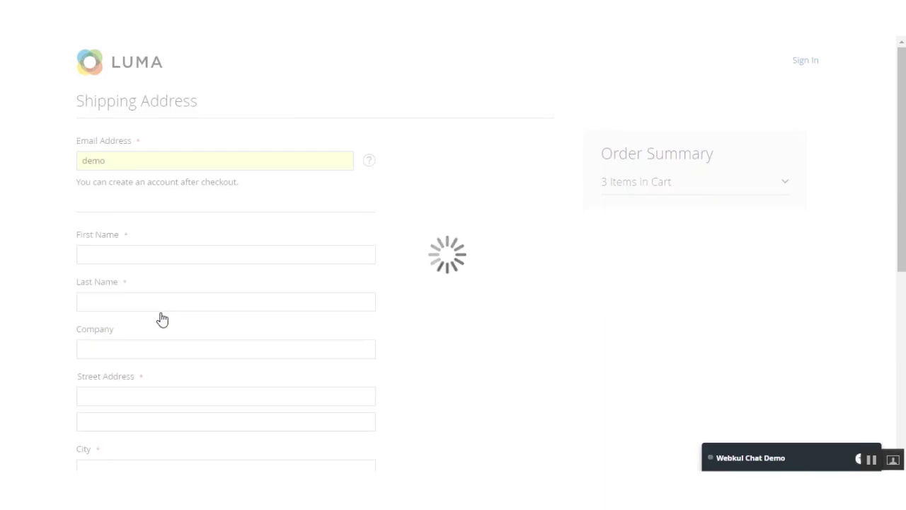
- Replace the prefilled email with the customer's email address
{"action": "double_click", "coordinate": [128, 215]}
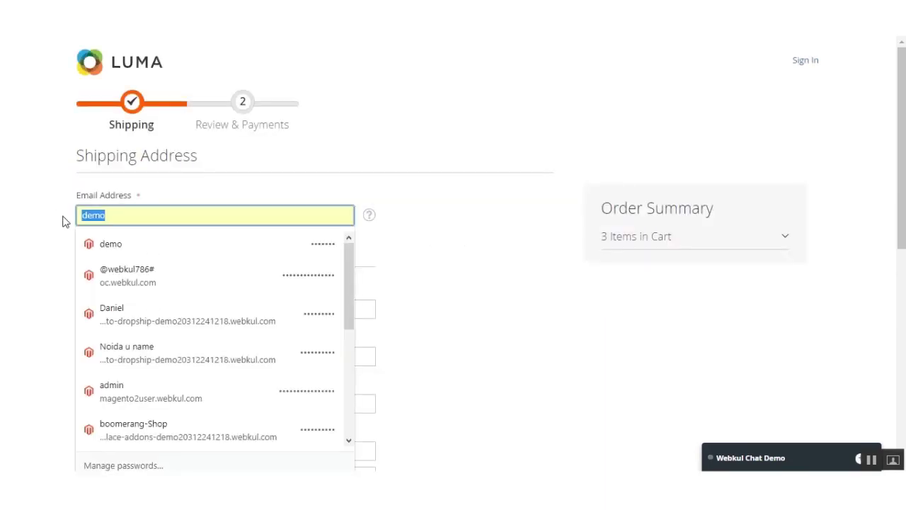
{"action": "left_click", "coordinate": [779, 239]}
{"action": "double_click", "coordinate": [120, 215]}
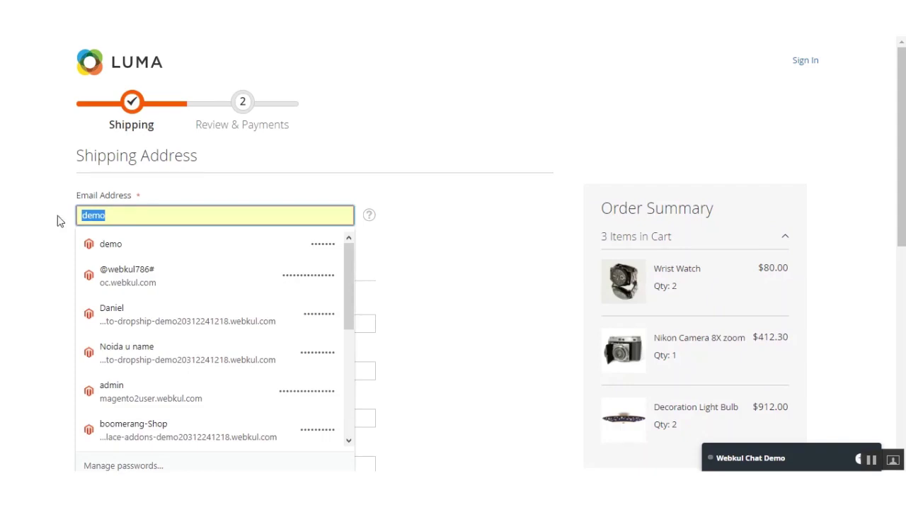
{"action": "left_click", "coordinate": [195, 184]}
{"action": "left_click", "coordinate": [136, 214]}
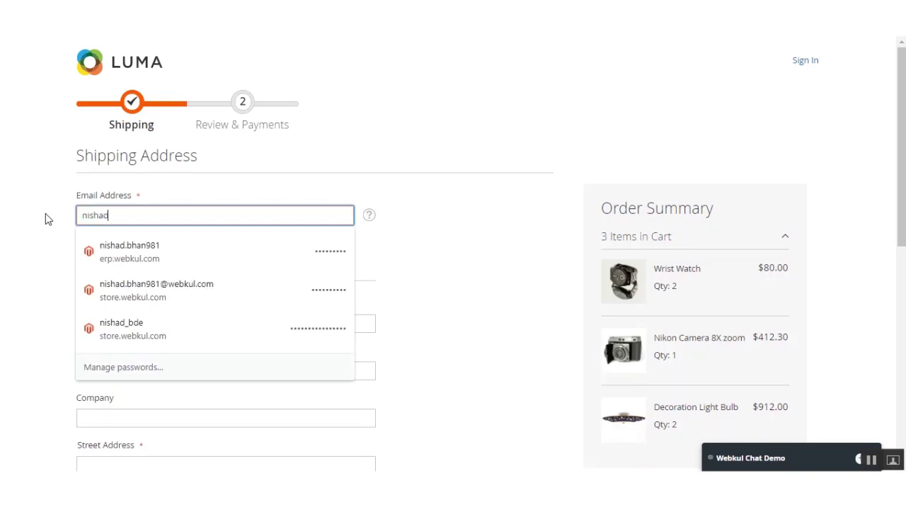
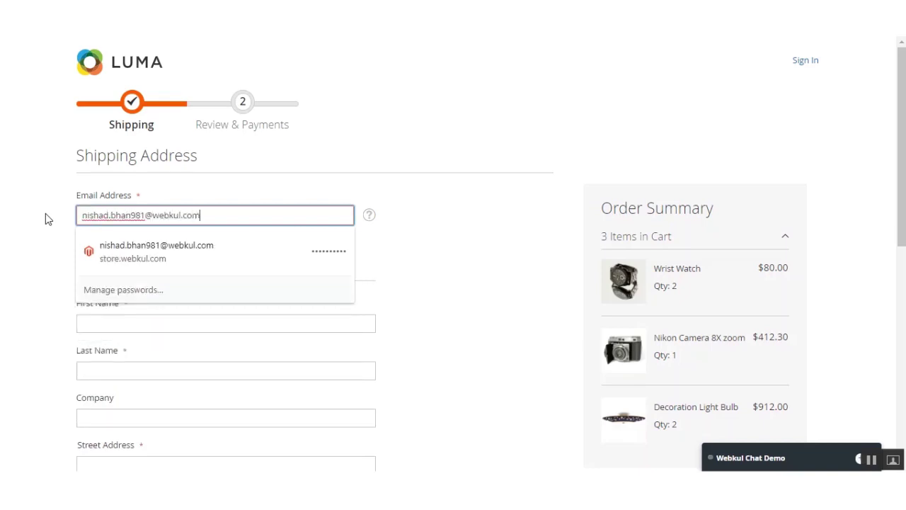
{"action": "key", "text": "Tab"}
- Autofill first name, last name and saved street address, then continue to Review & Payments
{"action": "left_click", "coordinate": [137, 303]}
{"action": "left_click", "coordinate": [113, 366]}
{"action": "left_click", "coordinate": [119, 358]}
{"action": "left_click", "coordinate": [112, 410]}
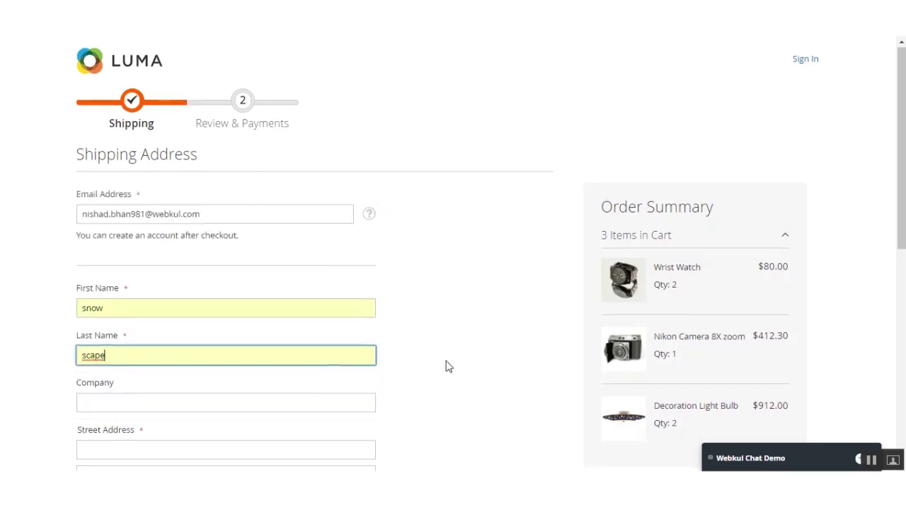
{"action": "scroll", "coordinate": [447, 366], "scroll_direction": "down", "scroll_amount": 4}
{"action": "left_click", "coordinate": [147, 176]}
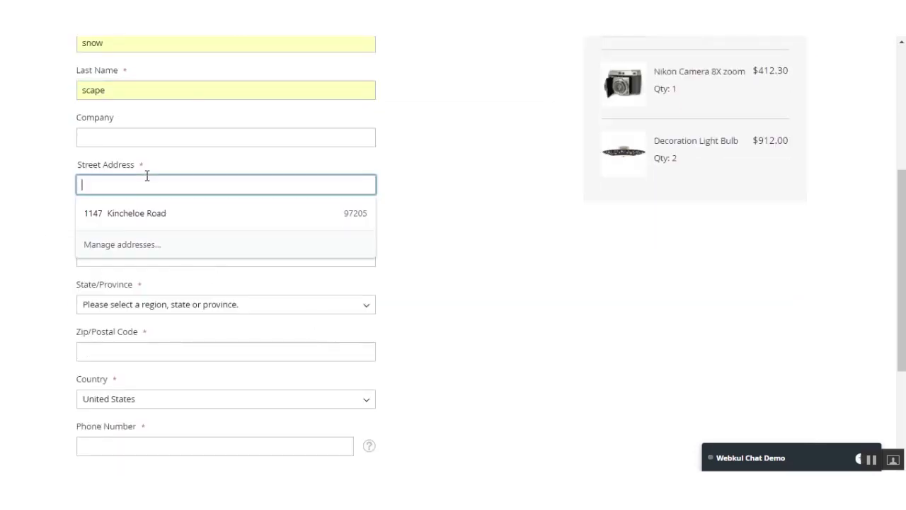
{"action": "left_click", "coordinate": [126, 221]}
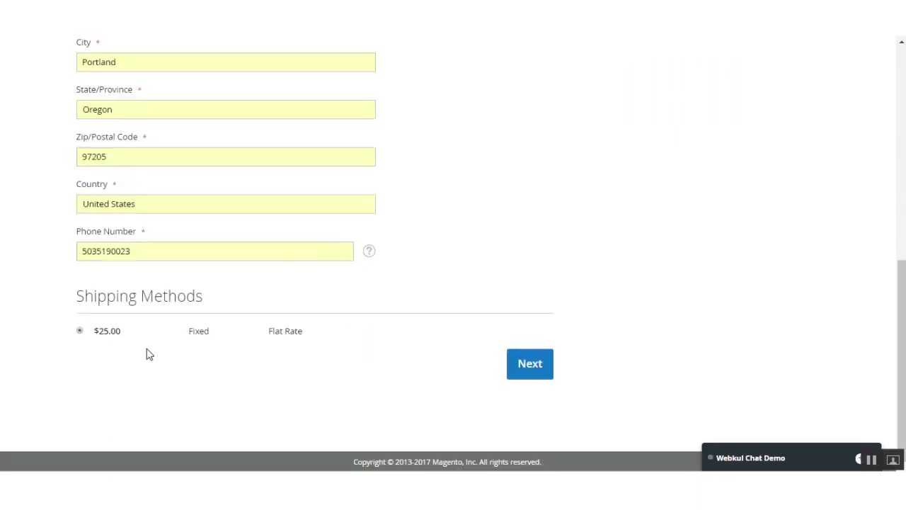
{"action": "left_click", "coordinate": [529, 365]}
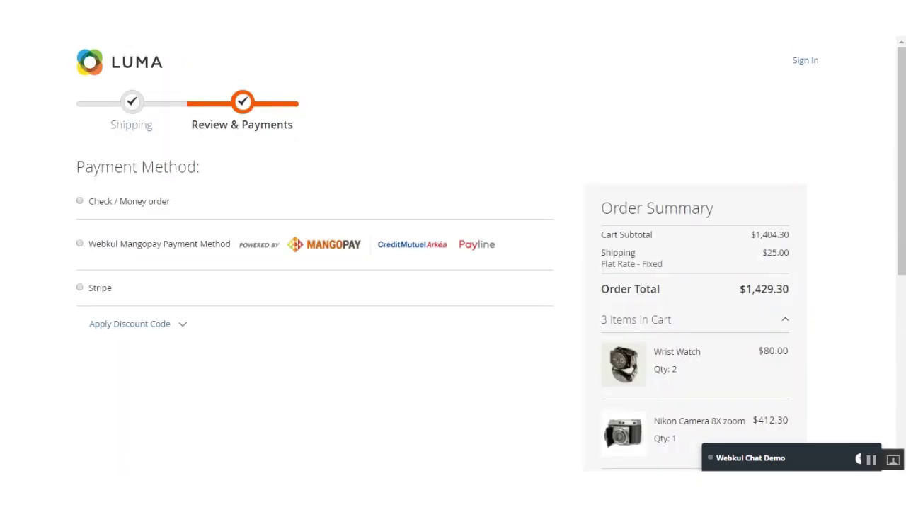
- Choose Check / Money order as payment and place the $1,429.30 order
{"action": "left_click", "coordinate": [79, 201]}
{"action": "scroll", "coordinate": [558, 366], "scroll_direction": "down", "scroll_amount": 1}
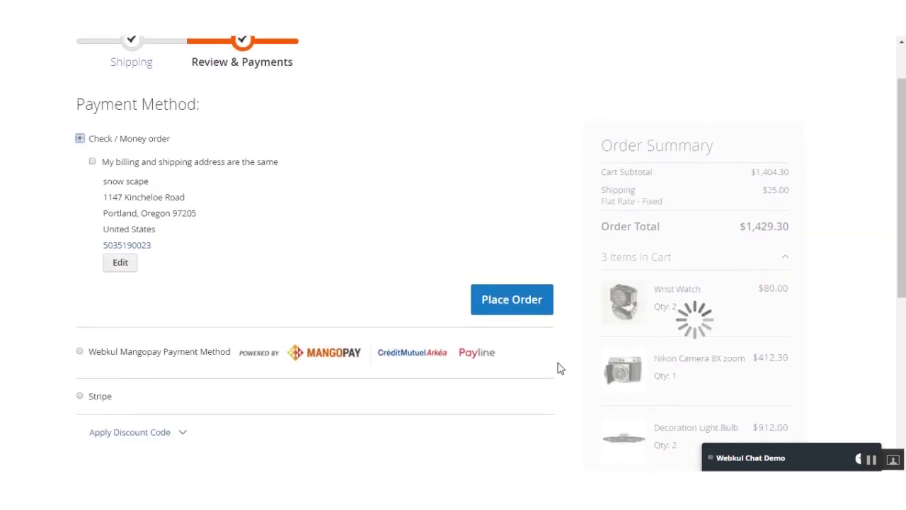
{"action": "left_click", "coordinate": [498, 302]}
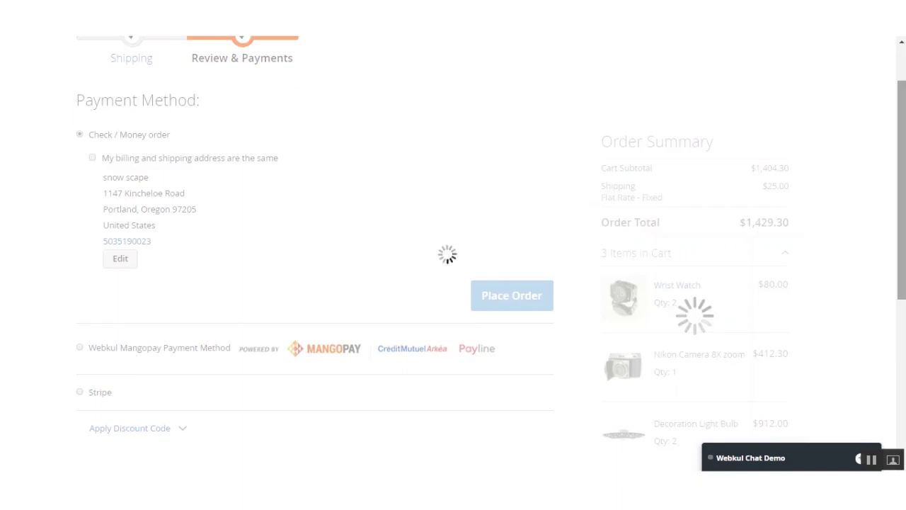